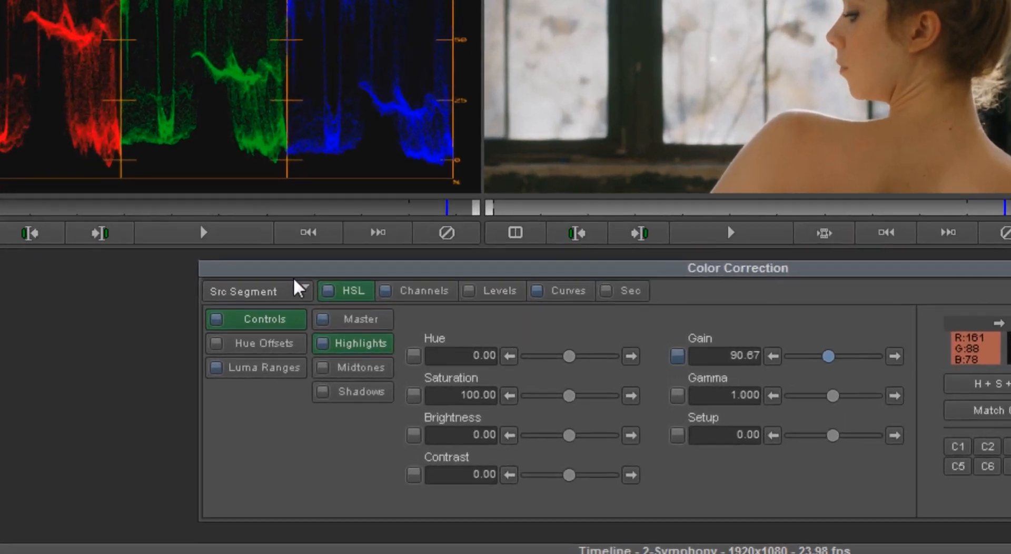
Set the color correction relationship to Master Clip
left_click(379, 313)
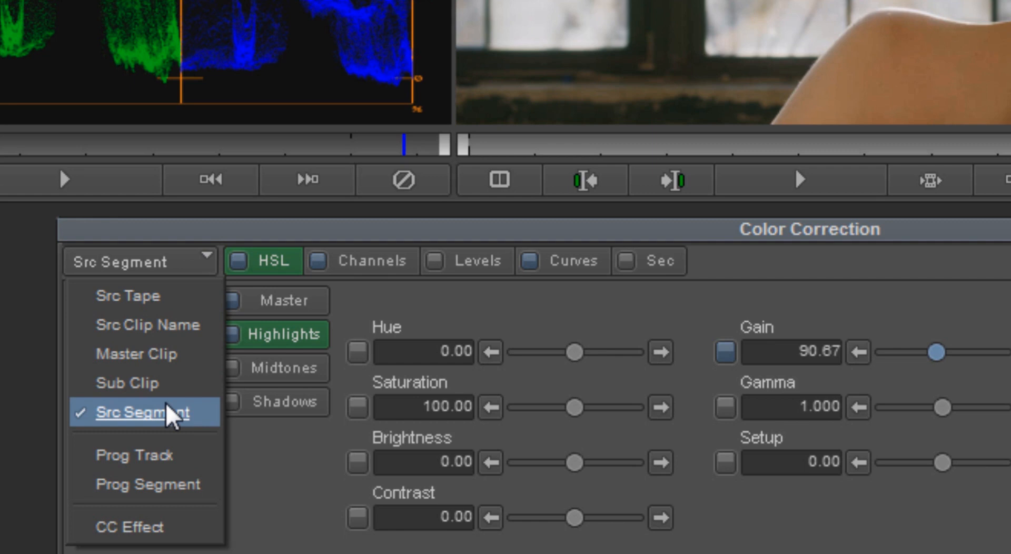
left_click(144, 352)
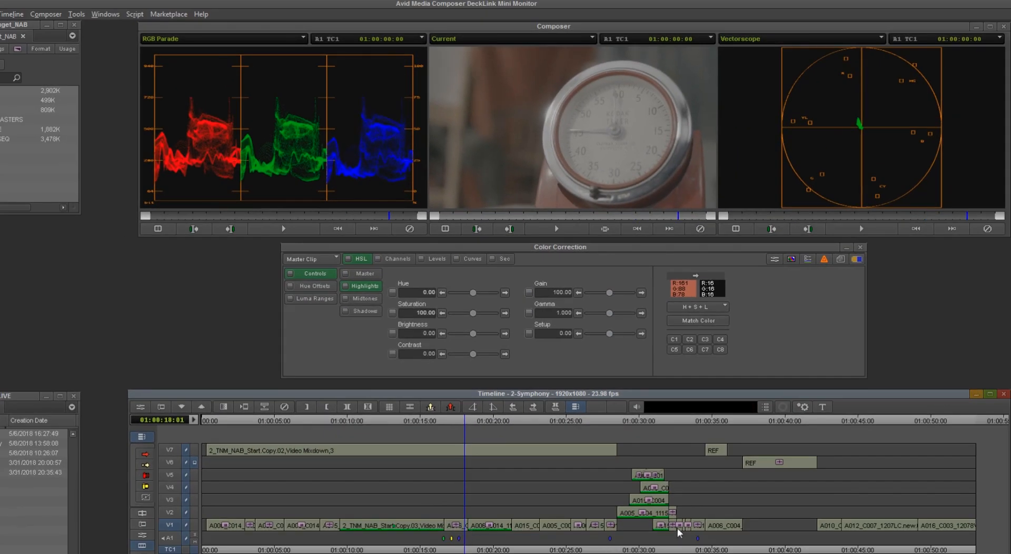
Apply the saved Clock correction from the Seq_DEMO_LIVE bin to the first clock shot on V1, near 01:00:18:03
left_click(610, 527)
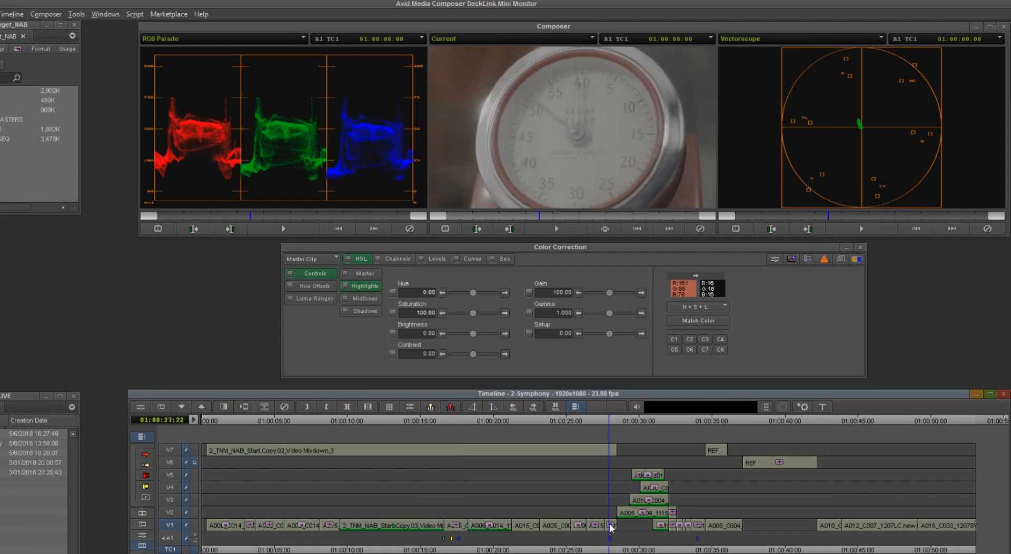
left_click(698, 527)
left_click(466, 526)
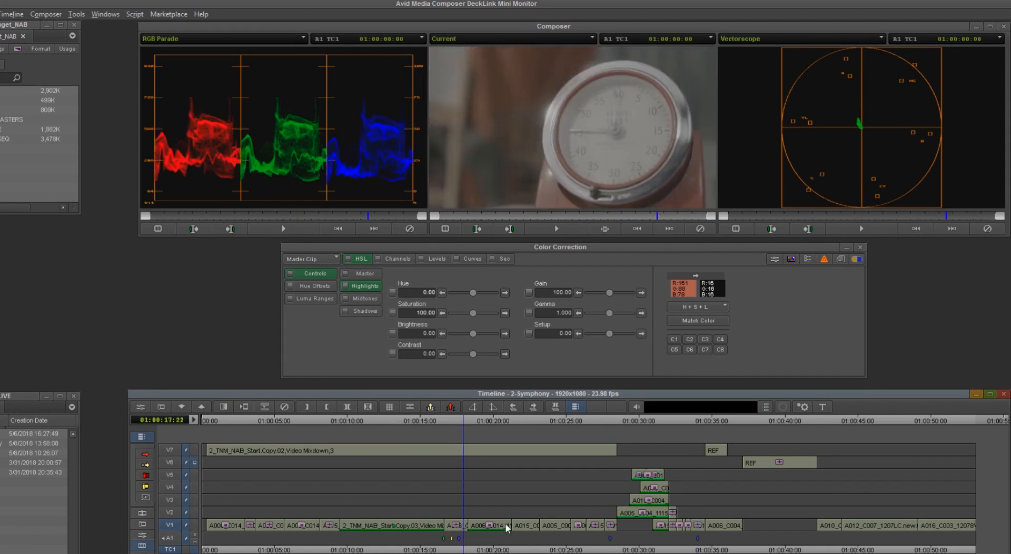
left_click(610, 522)
left_click(694, 519)
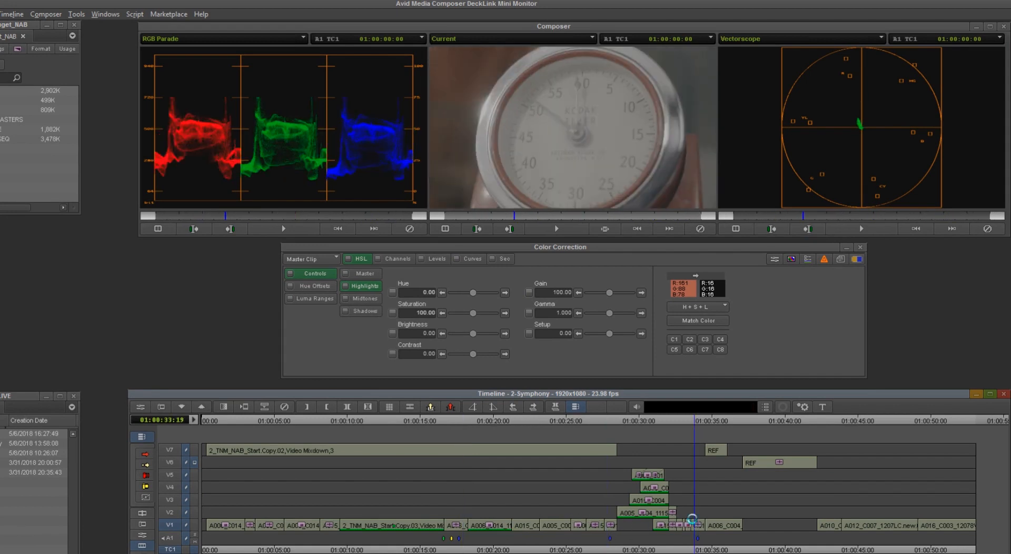
left_click(466, 528)
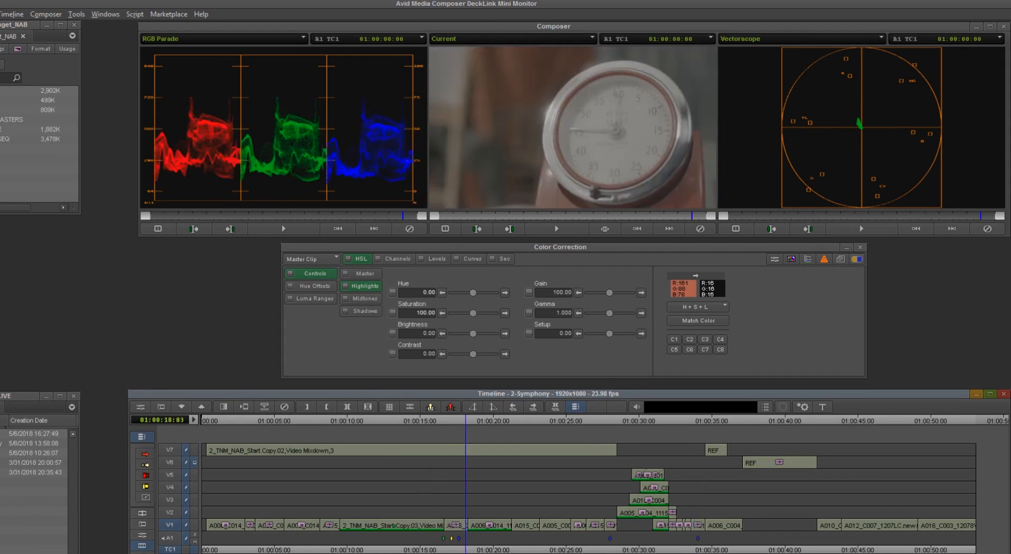
left_click(16, 473)
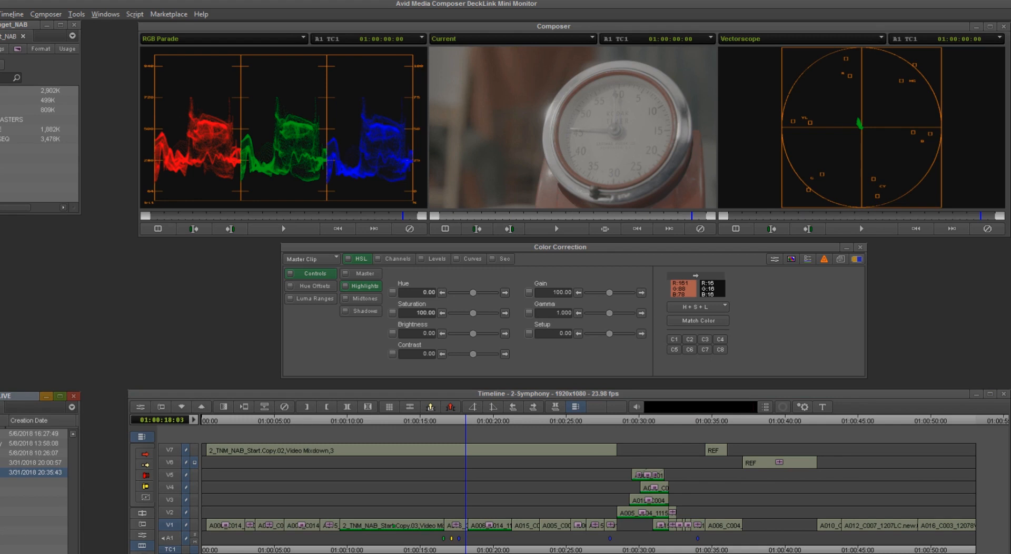
left_click_drag(16, 472, 453, 321)
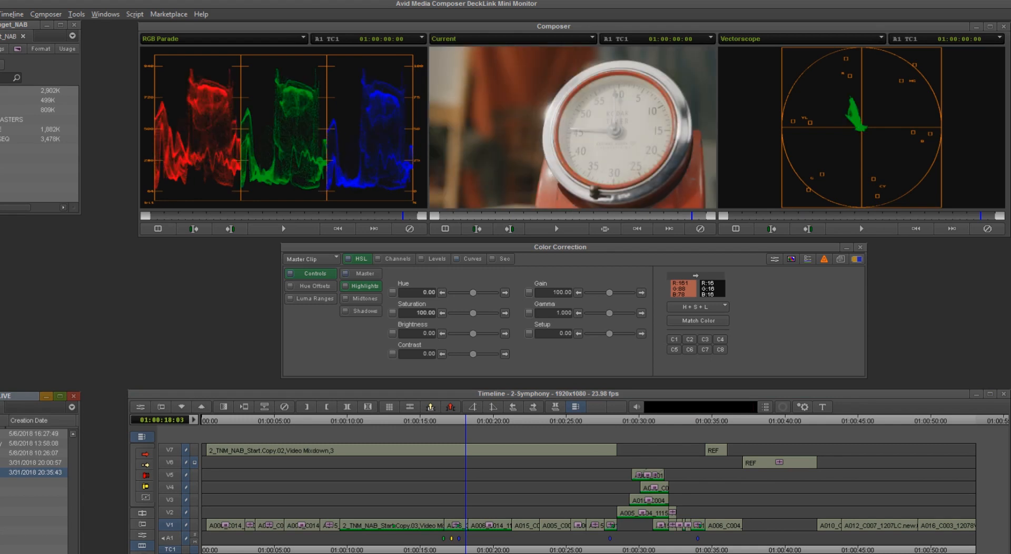
Examine the grade on all three clock shots along V1, comparing them with one another
left_click(612, 525)
left_click(695, 525)
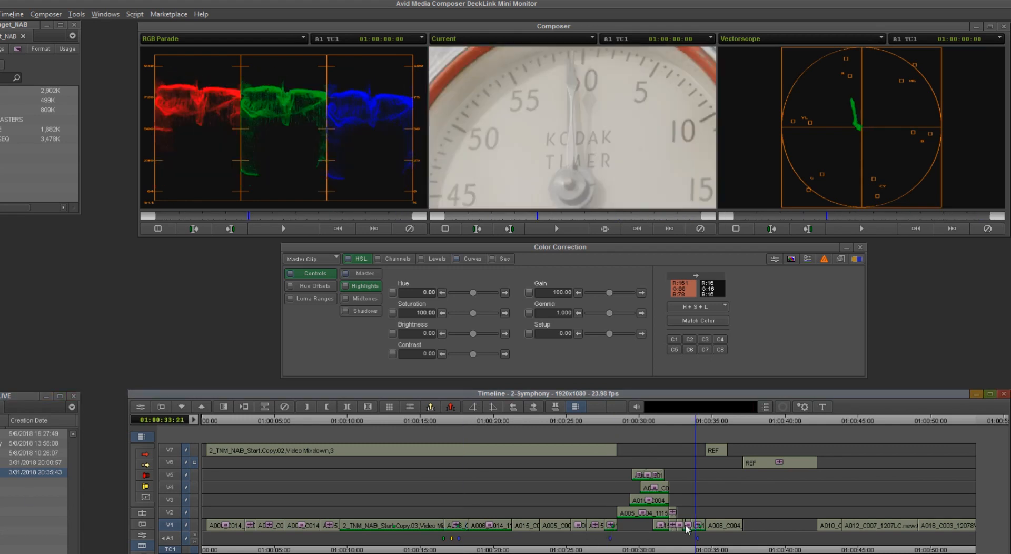
left_click(466, 525)
left_click(611, 512)
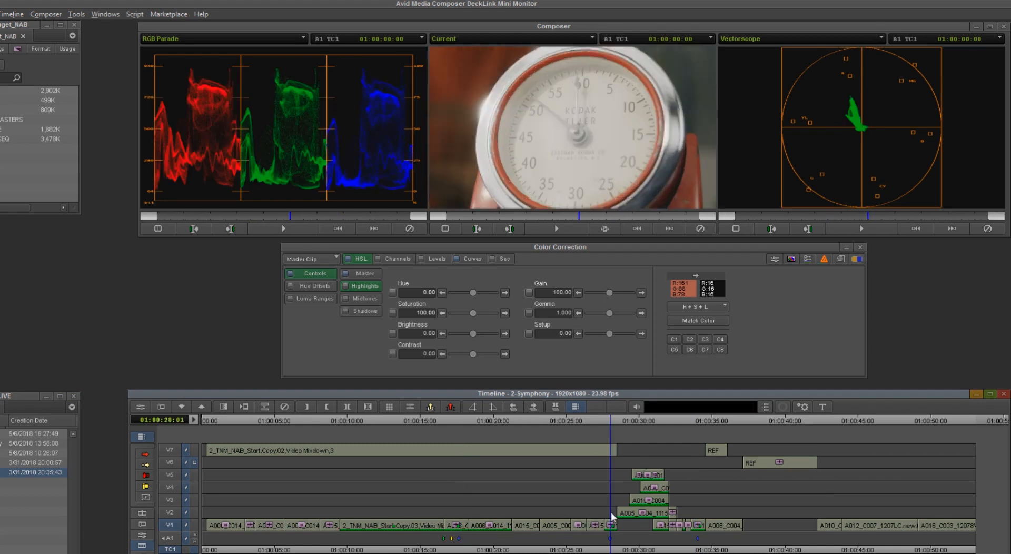
left_click(694, 525)
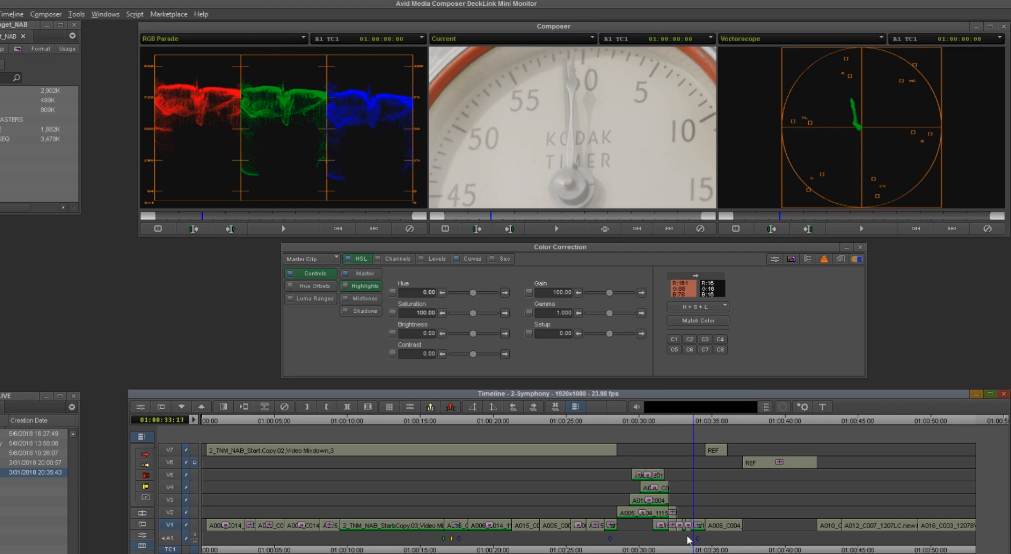
left_click(463, 524)
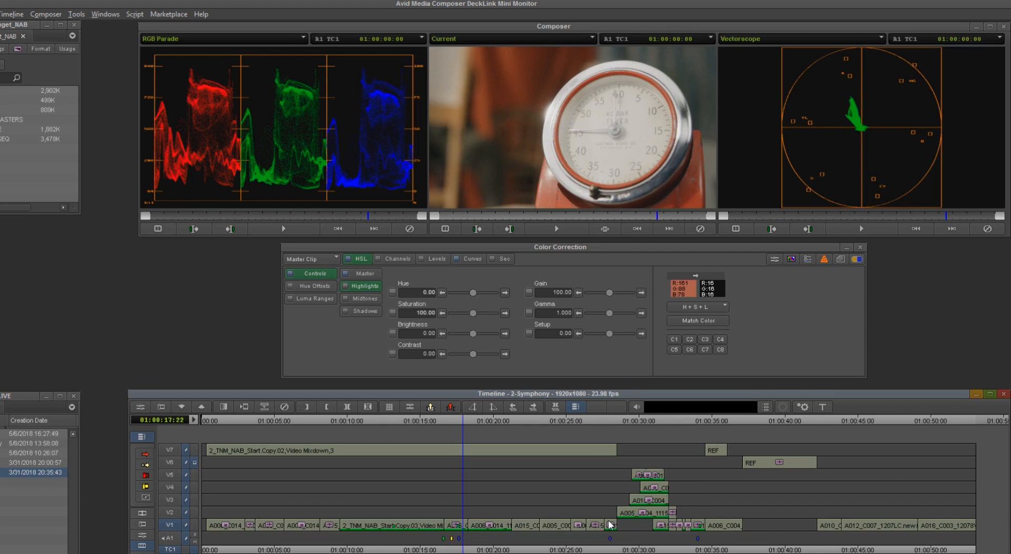
left_click(698, 524)
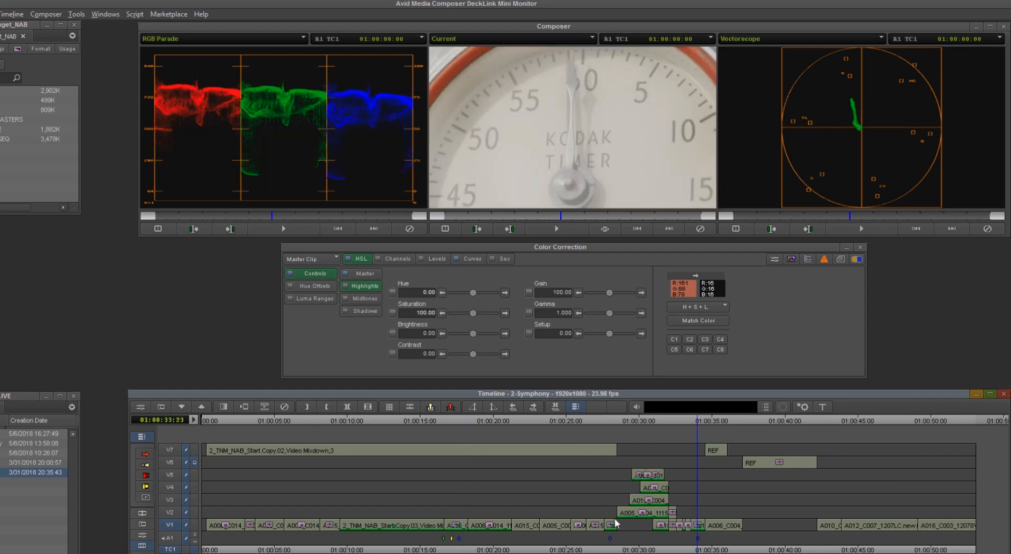
left_click(459, 525)
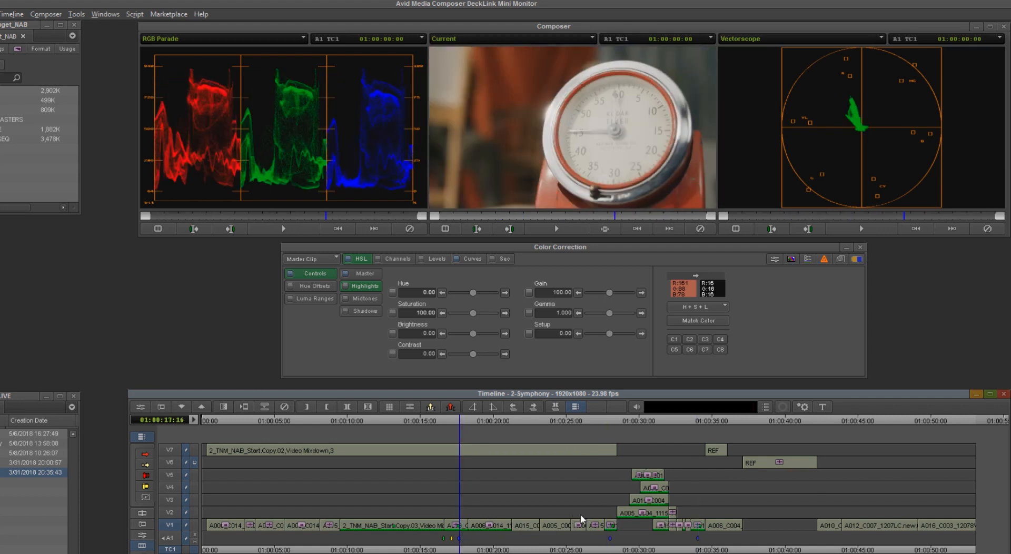
left_click(605, 511)
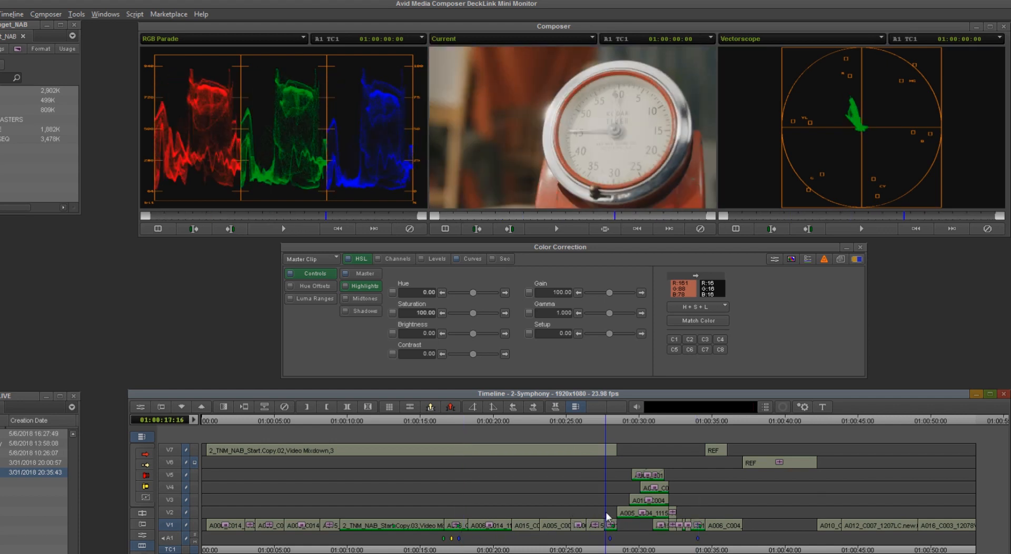
Switch the color correction relationship to Src Segment for the close-up clock shot near 01:00:33:21
left_click(697, 520)
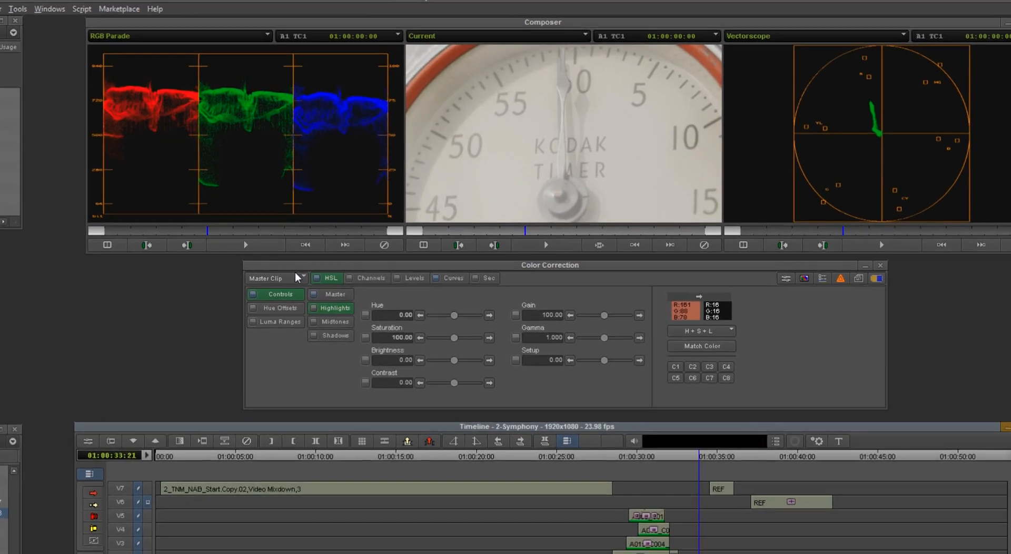
left_click(330, 257)
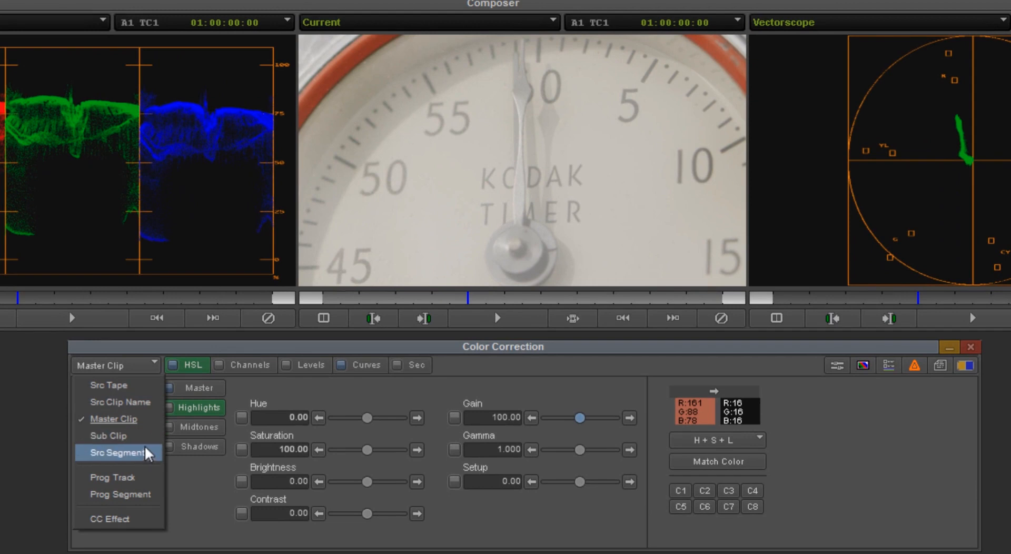
left_click(146, 450)
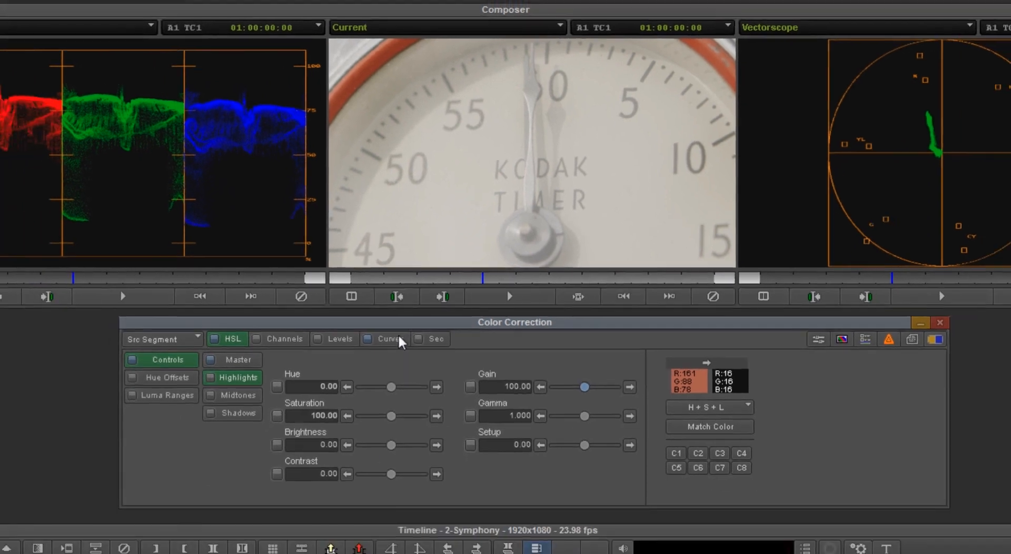
Reshape the close-up's Master curve with points at 141/185 and 70/31, and lower the Green curve's highlight output to 252
left_click(398, 337)
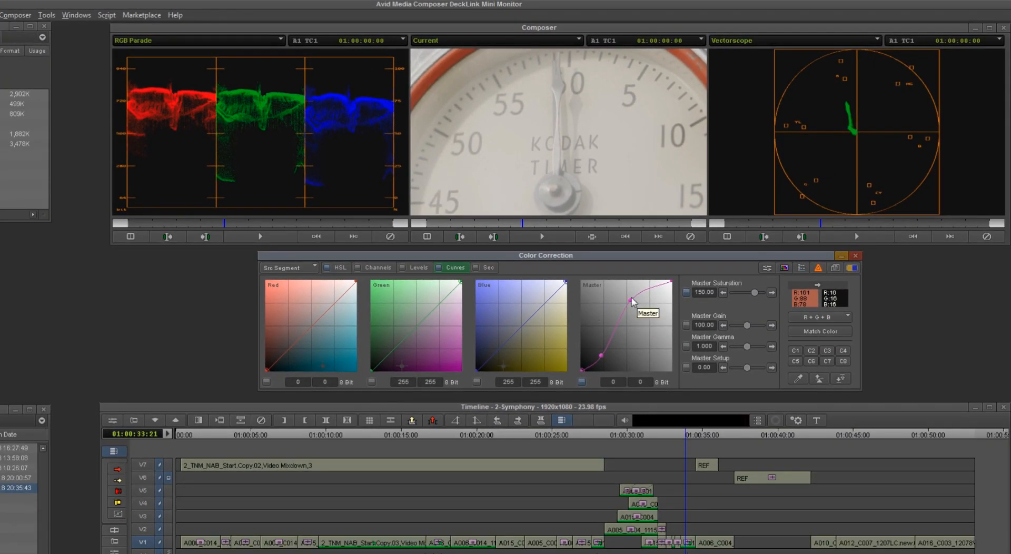
left_click(630, 301)
left_click_drag(631, 302, 632, 305)
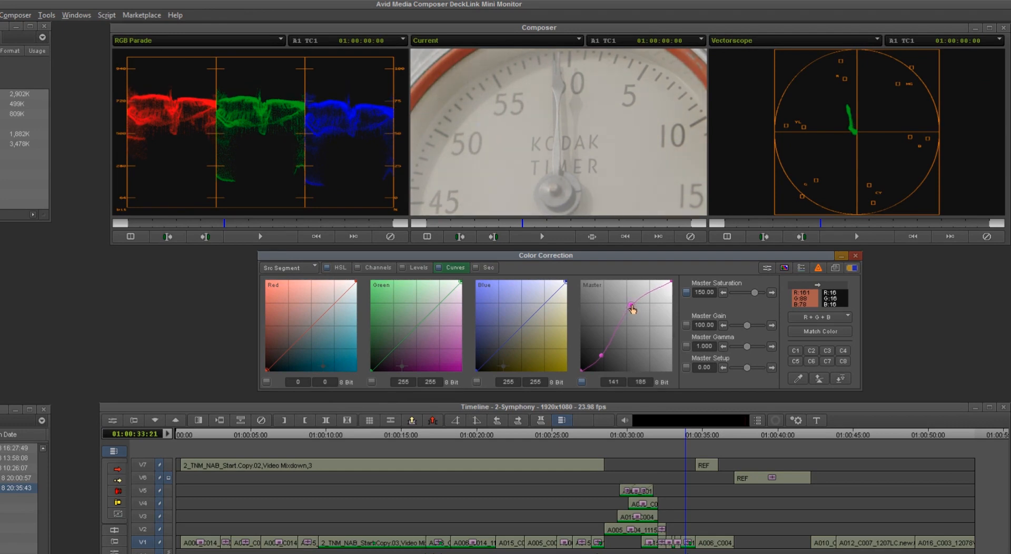
left_click(602, 356)
left_click_drag(602, 358, 606, 363)
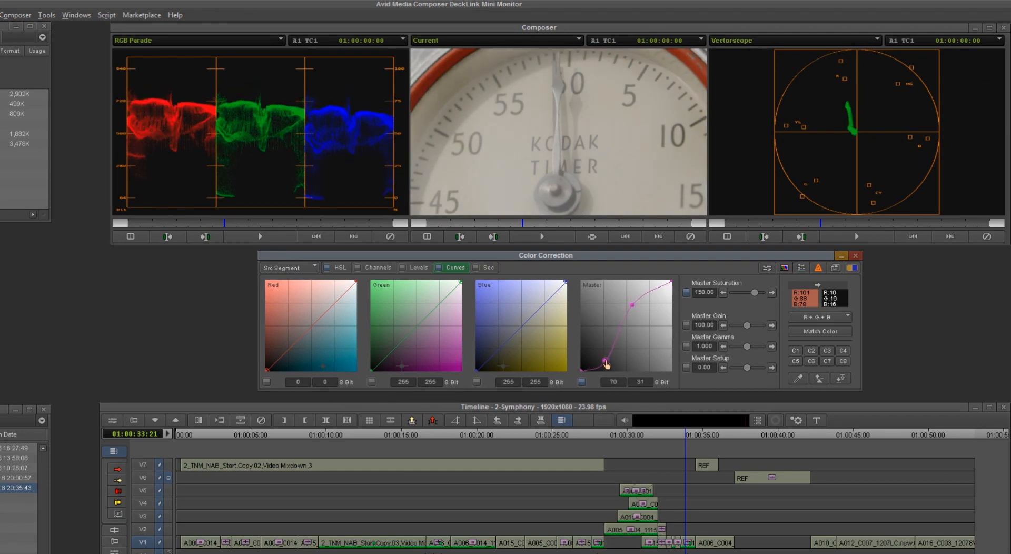
left_click_drag(461, 282, 464, 284)
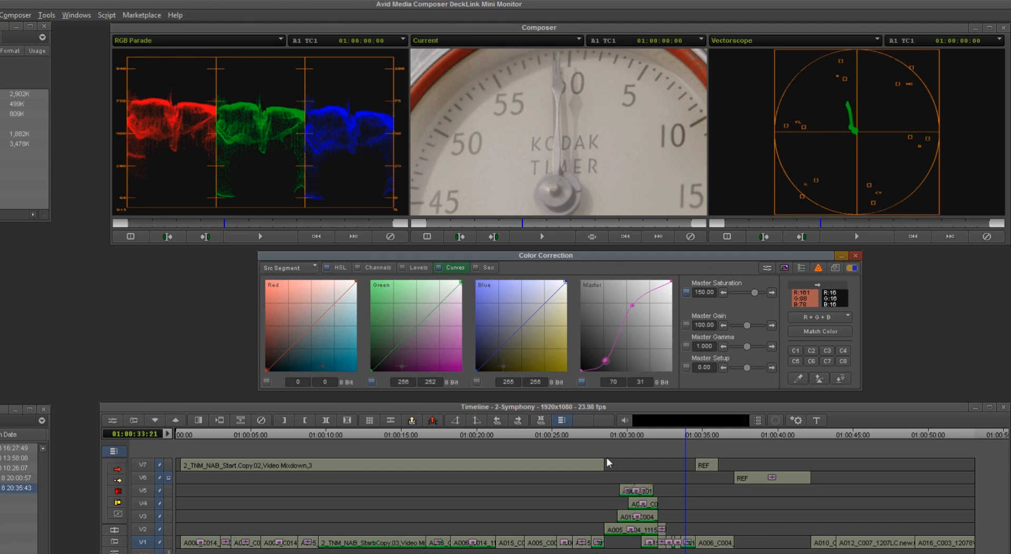
Flatten the Tape, Clip Name, Master Clip, Sub Clip and Track color corrections within the current sequence
left_click(594, 520)
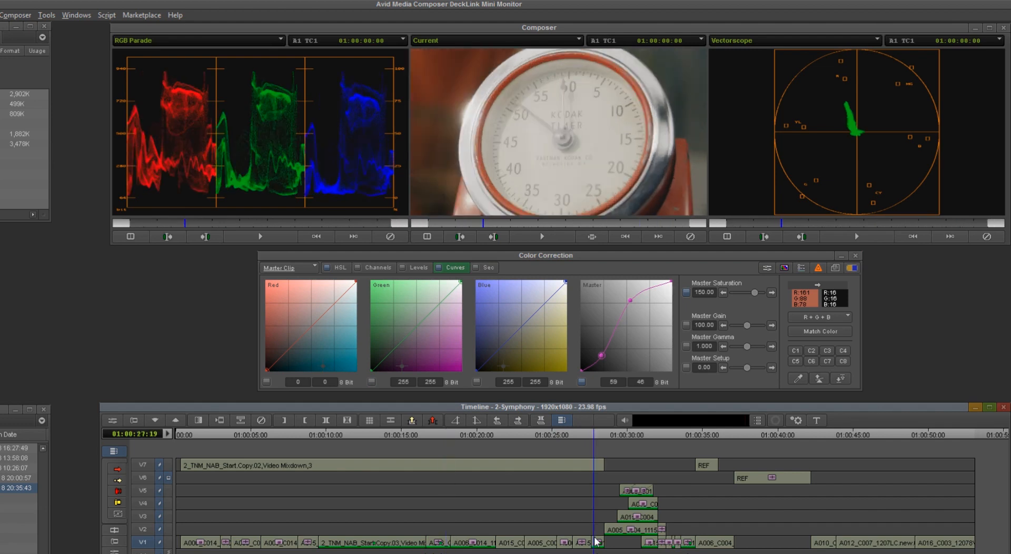
left_click(683, 533)
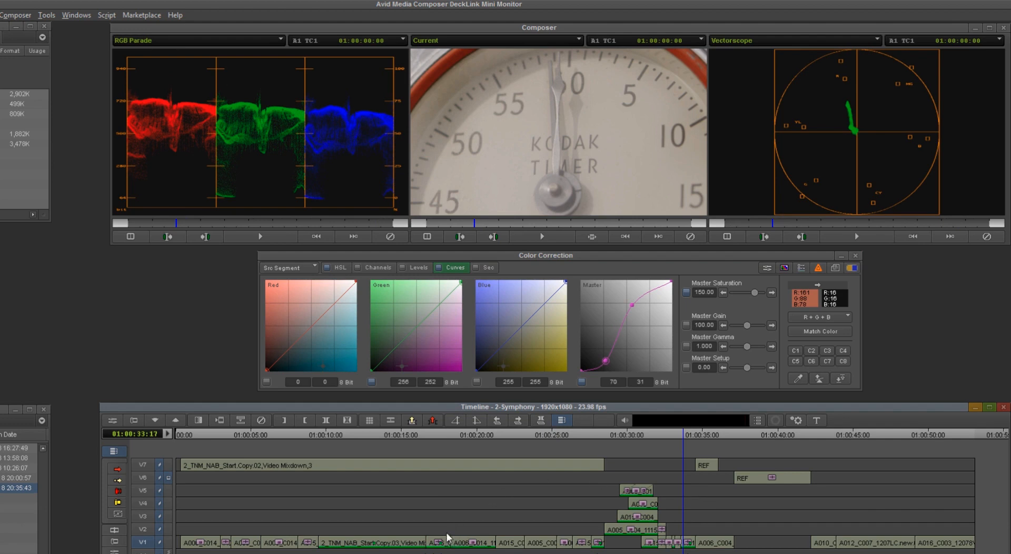
right_click(693, 381)
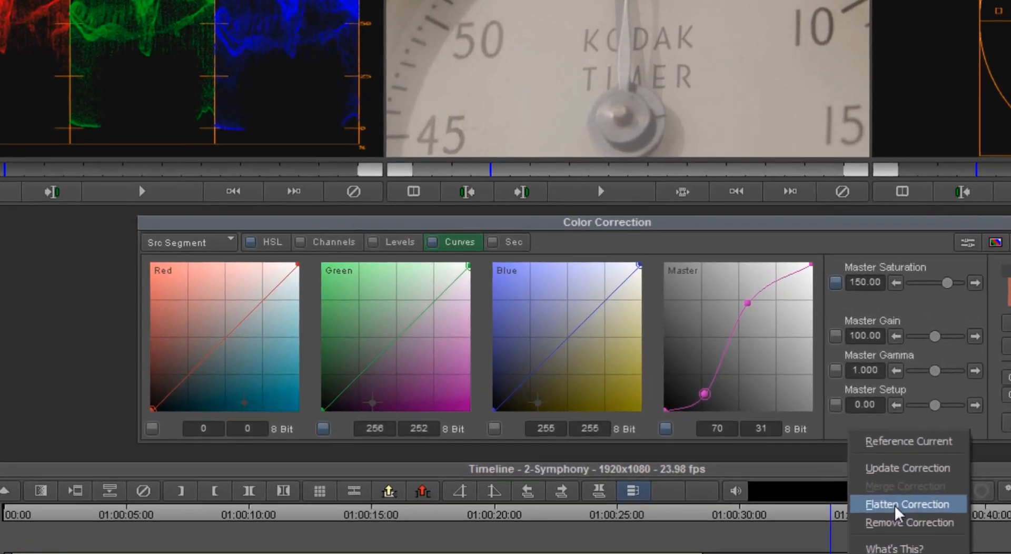
left_click(729, 427)
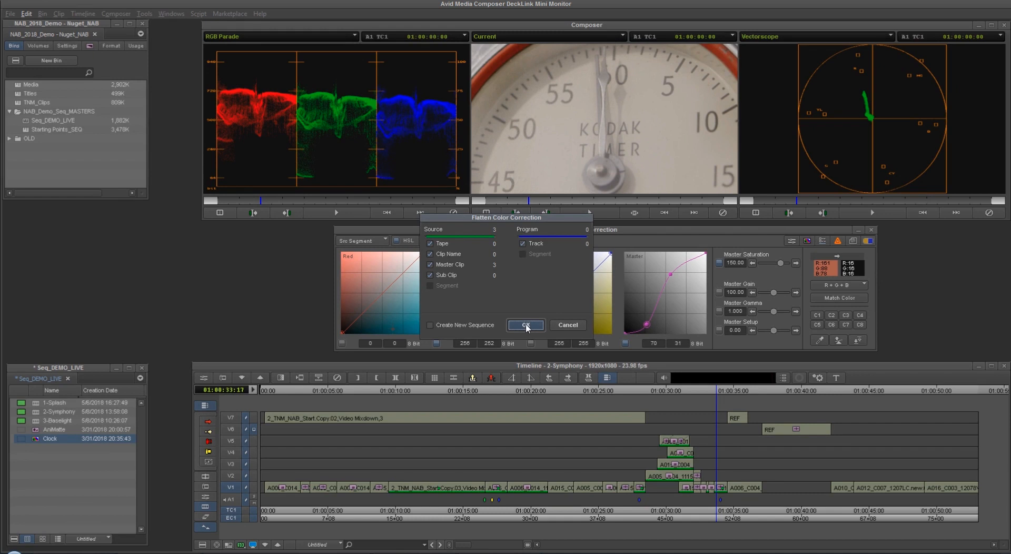
left_click(526, 324)
Check the flattened corrections on each of the three clock shots in the timeline
left_click(639, 472)
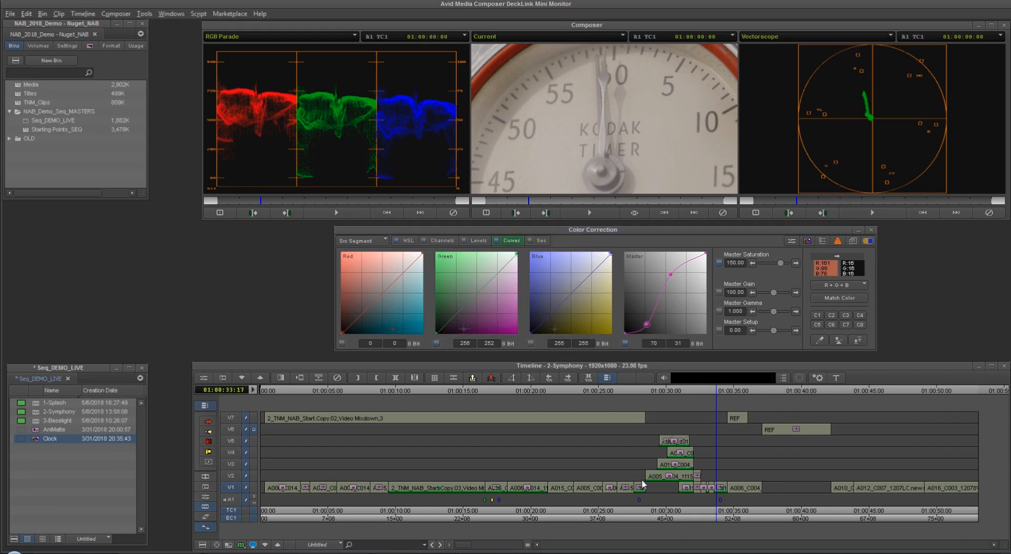
left_click(498, 492)
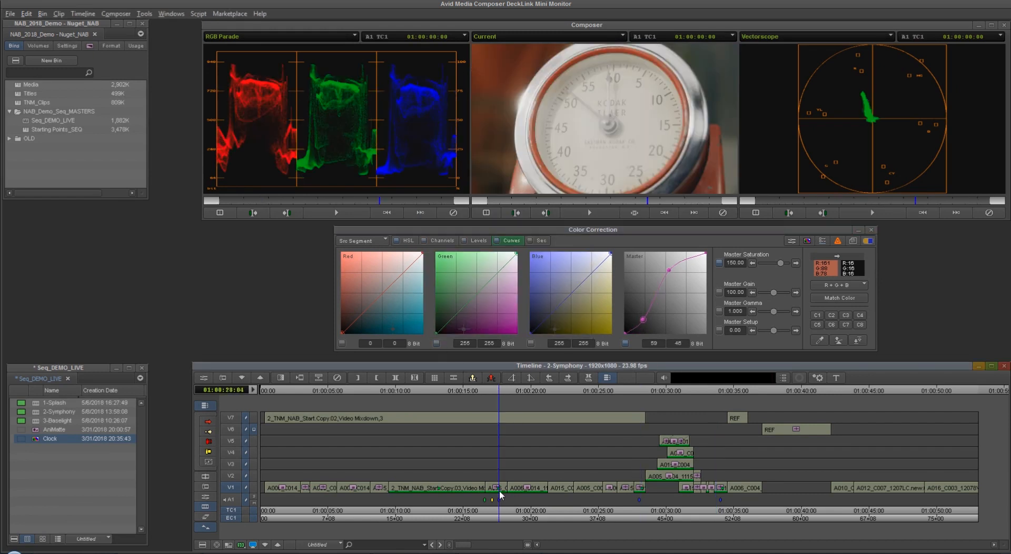
left_click(639, 480)
left_click(721, 473)
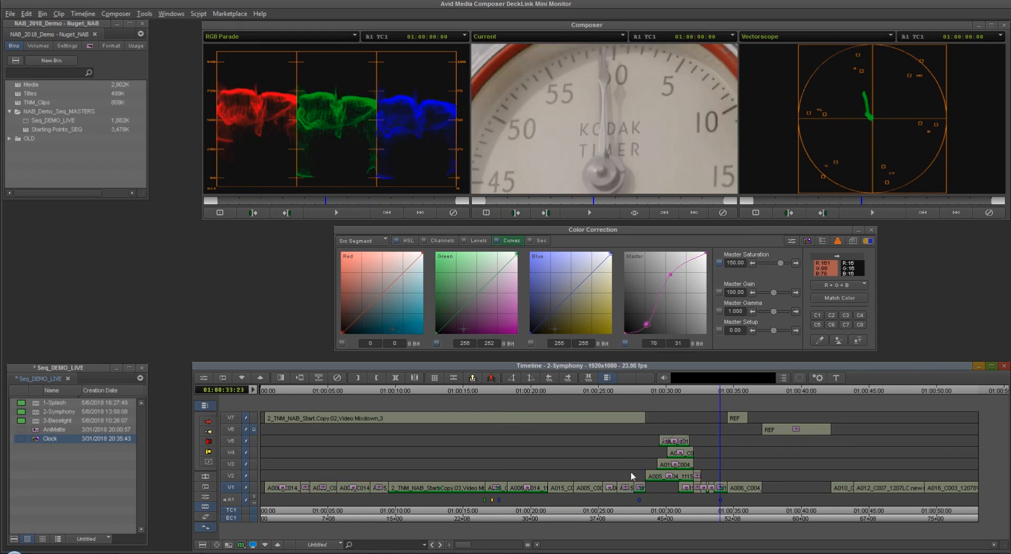
left_click(504, 473)
left_click(638, 468)
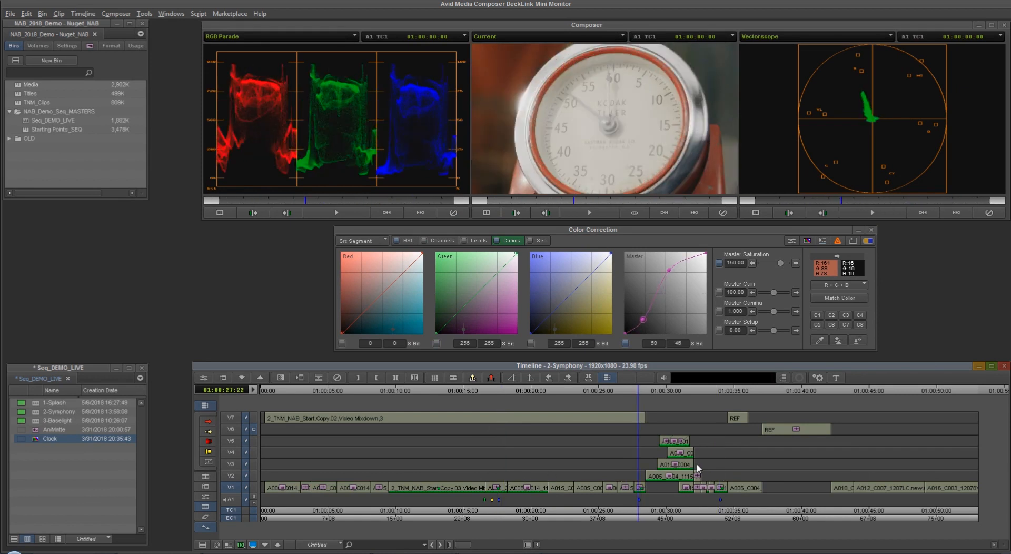
left_click(720, 468)
Sample the red casing of the first clock shot into secondary color correction vector 2
left_click(506, 493)
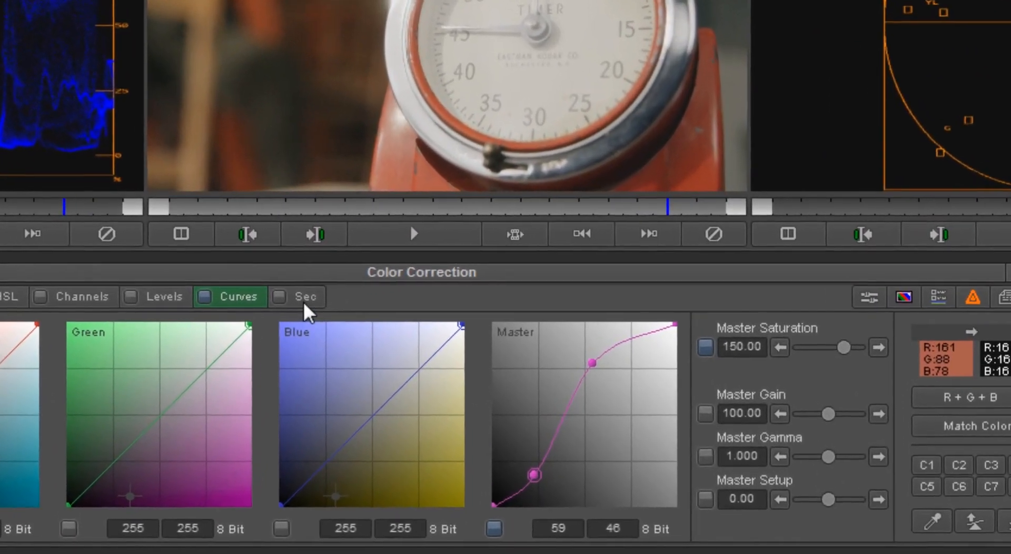
left_click(419, 273)
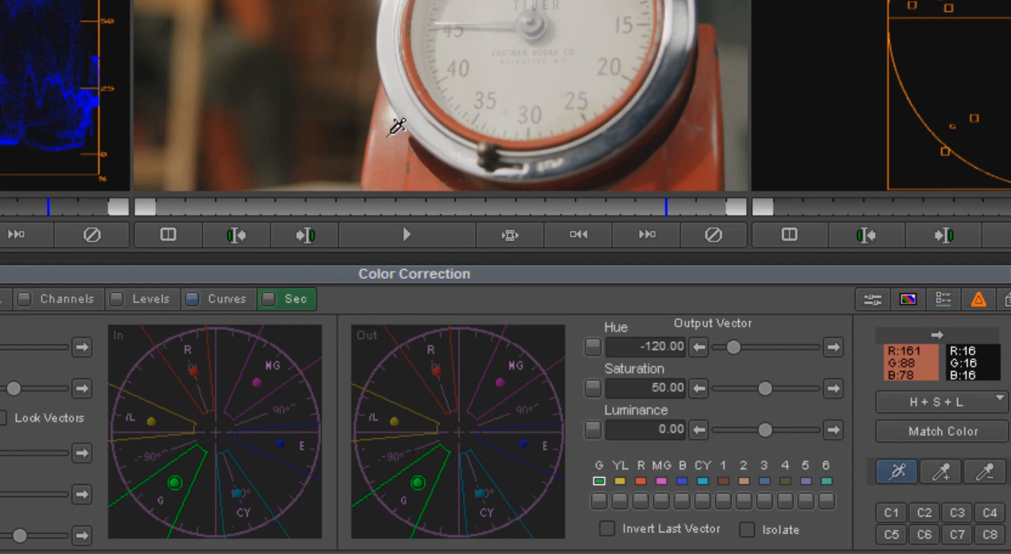
mouse_move(384, 126)
left_mouse_down()
mouse_move(404, 172)
mouse_move(428, 178)
left_mouse_up()
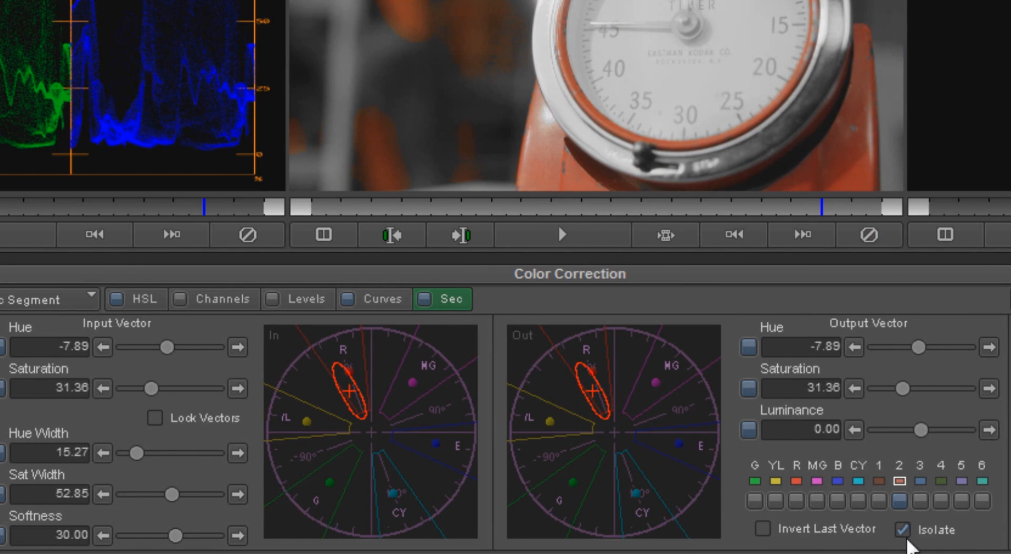
Turn off Isolate for vector 2 and set its output saturation to 52.00
left_click(904, 531)
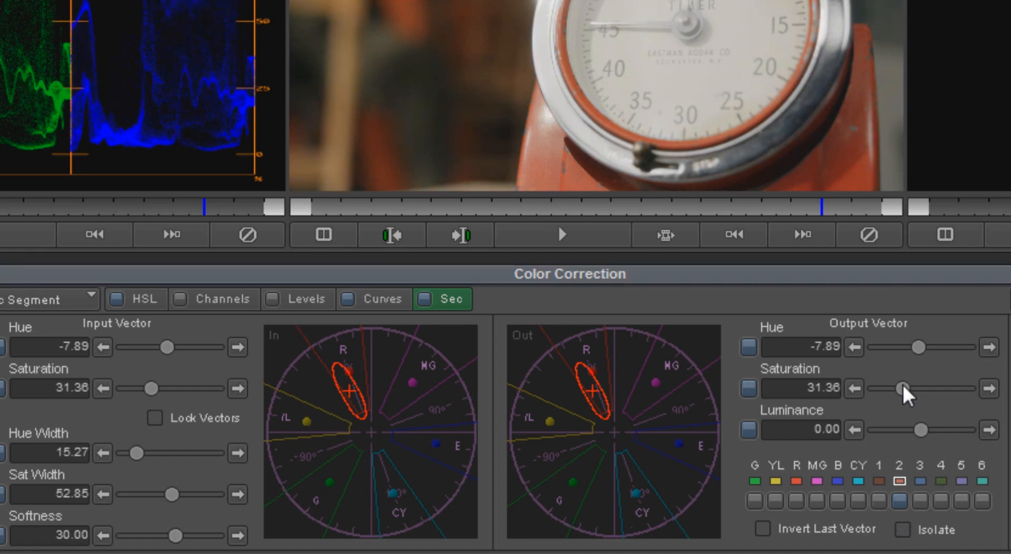
left_click_drag(905, 388, 925, 406)
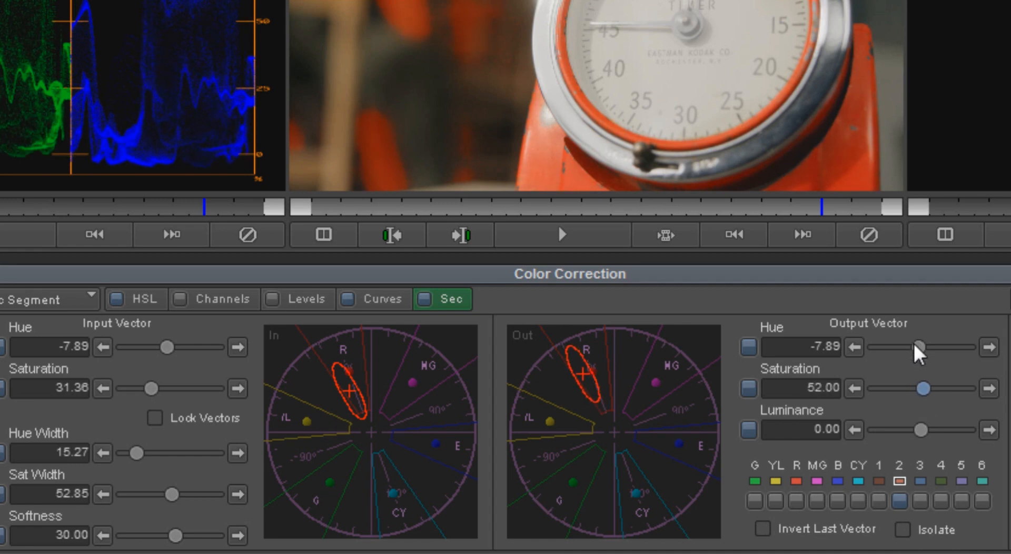
Set the output hue of secondary vector 2 to 180.00 to turn the red casing blue
left_click_drag(917, 349, 1000, 343)
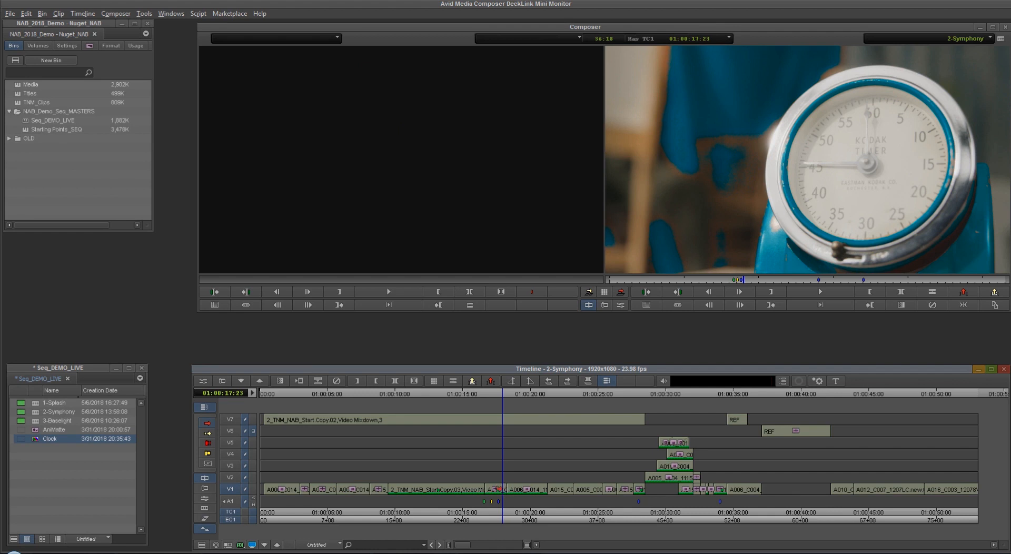
Duplicate the first clock shot from V1 onto V2, disable secondary correction on the V1 copy, and monitor V2 in editing mode
left_click_drag(497, 489, 503, 473)
left_click(253, 490)
key("shift+F8")
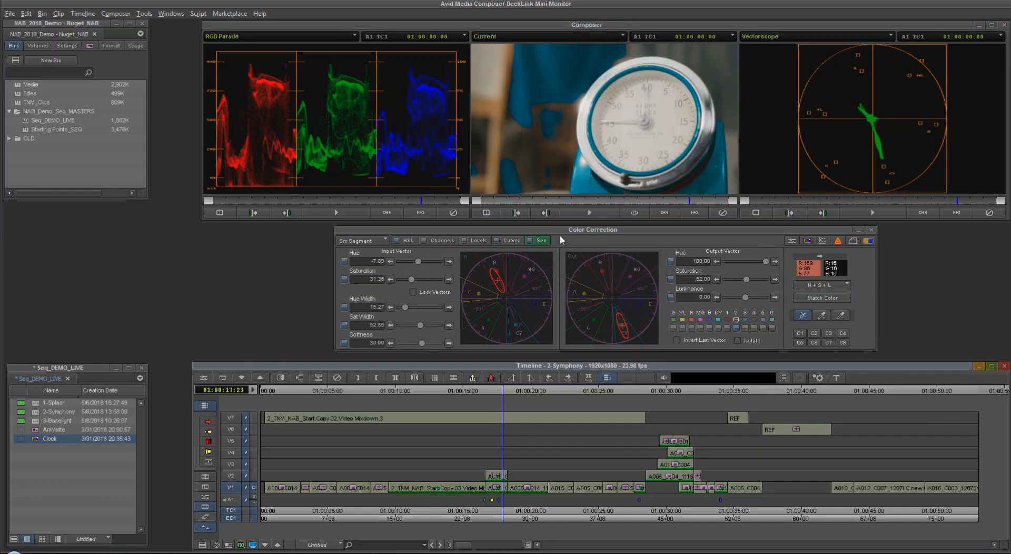
left_click(530, 240)
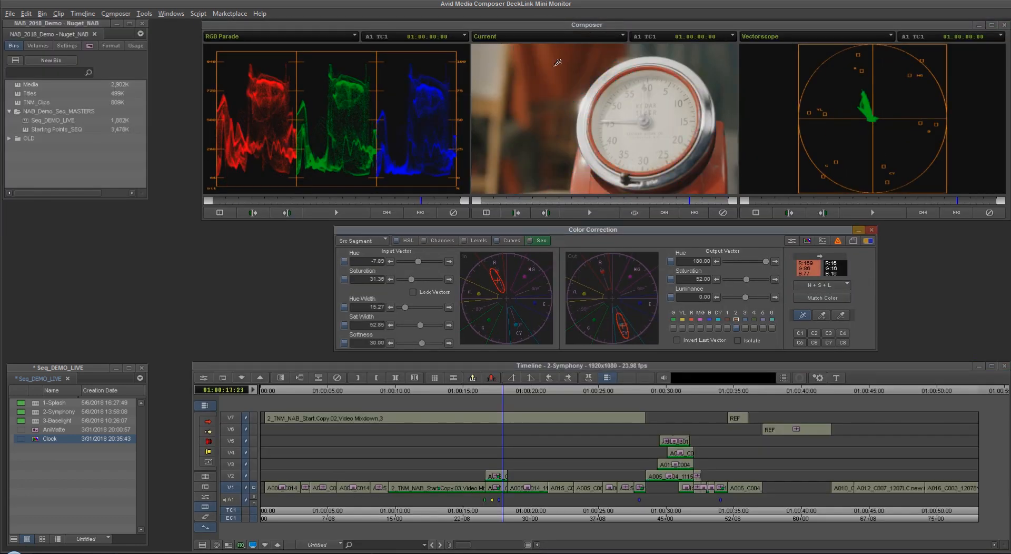
left_click(254, 479)
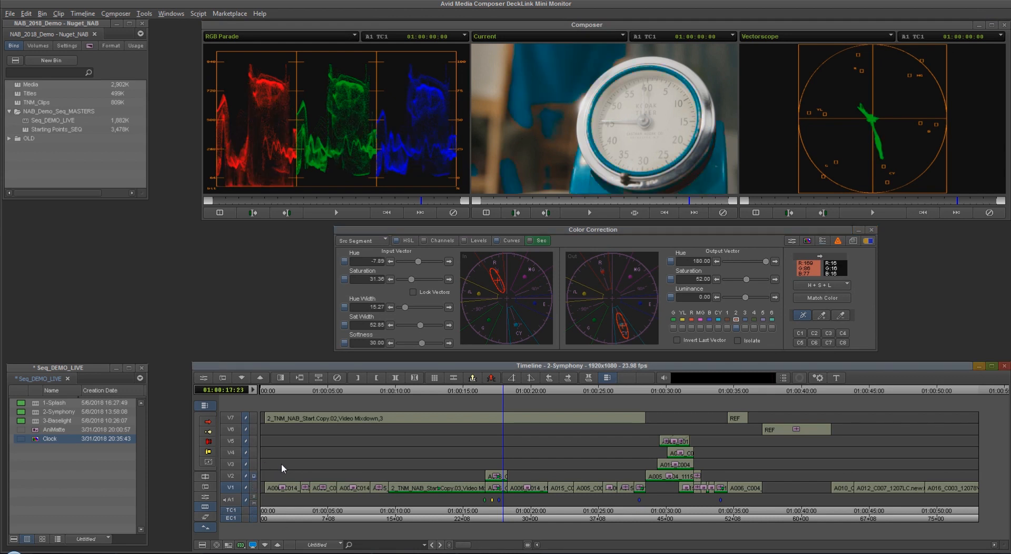
key("shift+F9")
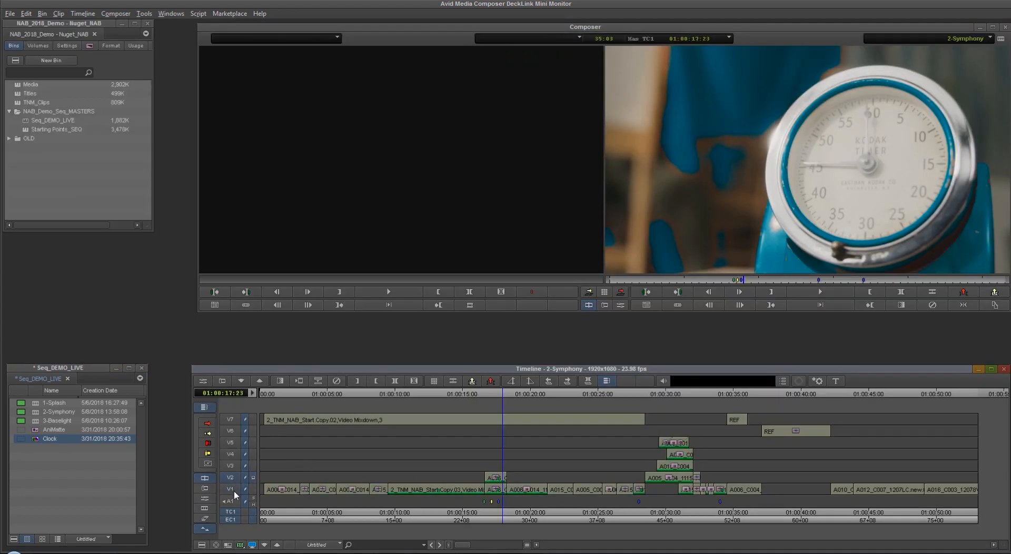
Search the filter effects for "animatte" and apply AniMatte (Key) to the clock clip on V2
left_click(90, 45)
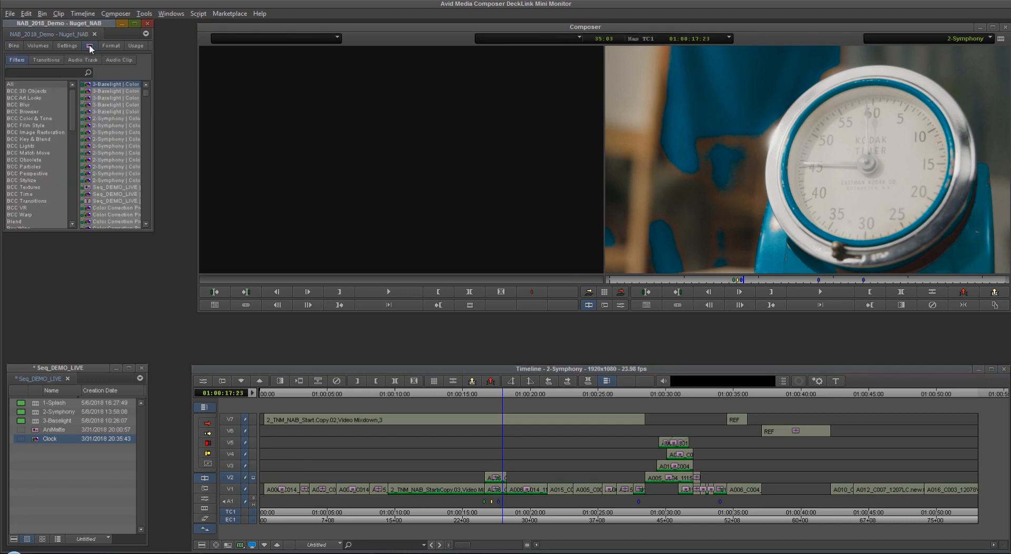
left_click(50, 73)
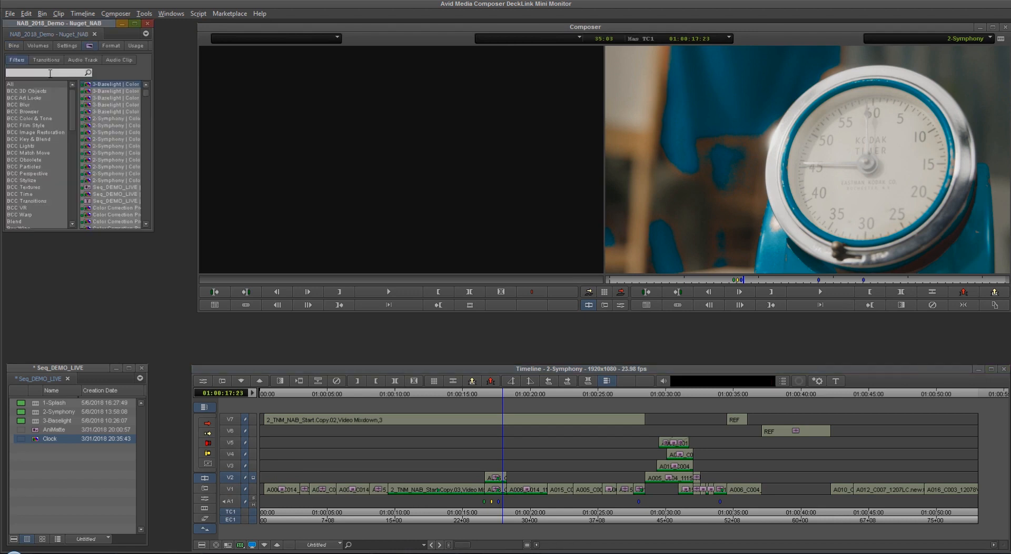
type("anuim")
type("ate")
key("BackSpace")
key("BackSpace")
key("BackSpace")
key("BackSpace")
key("BackSpace")
key("BackSpace")
type("imatte")
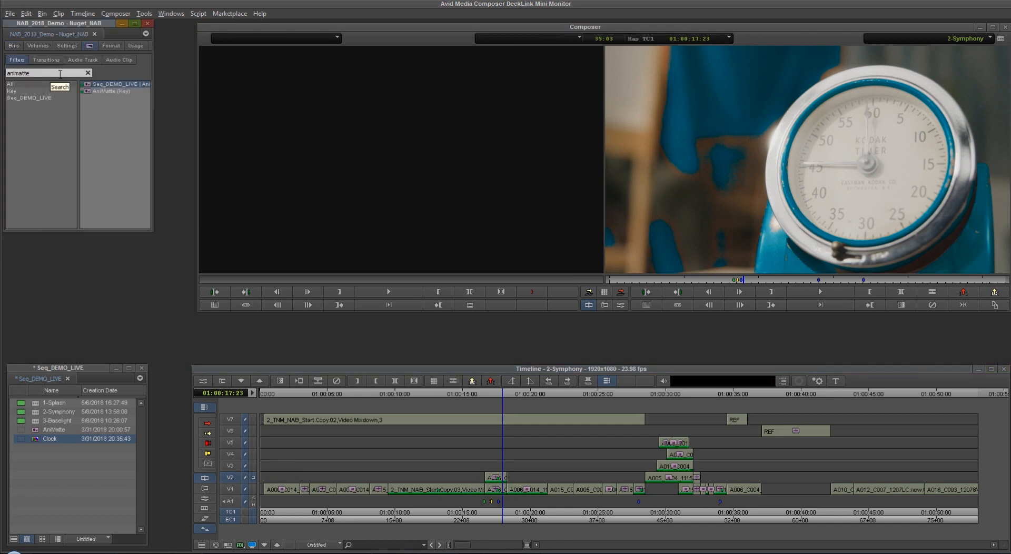
left_click(88, 92)
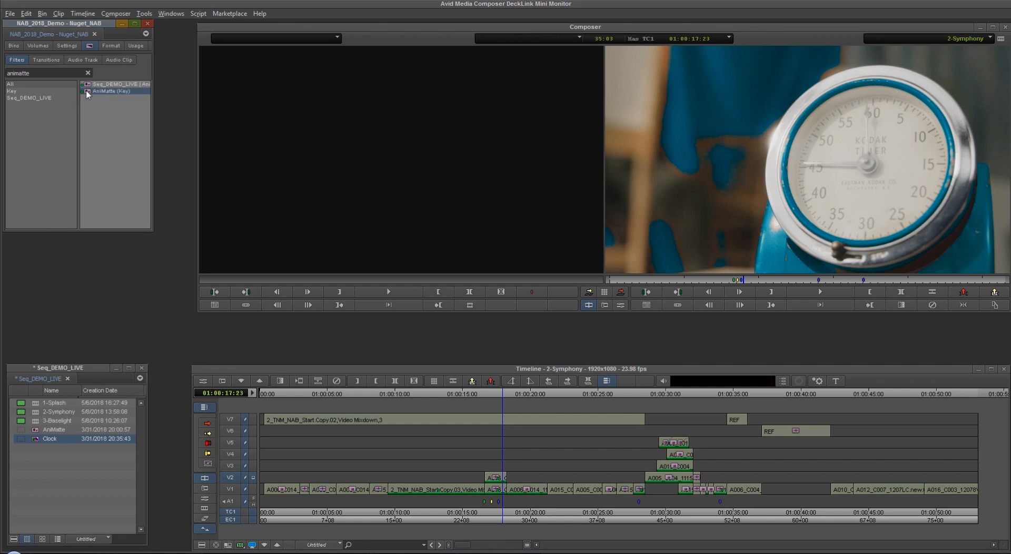
left_click_drag(88, 93, 498, 478)
Open the V2 clip's AniMatte effect for editing and draw a closed curved mask around the whole clock, extending below the frame
left_click(498, 477)
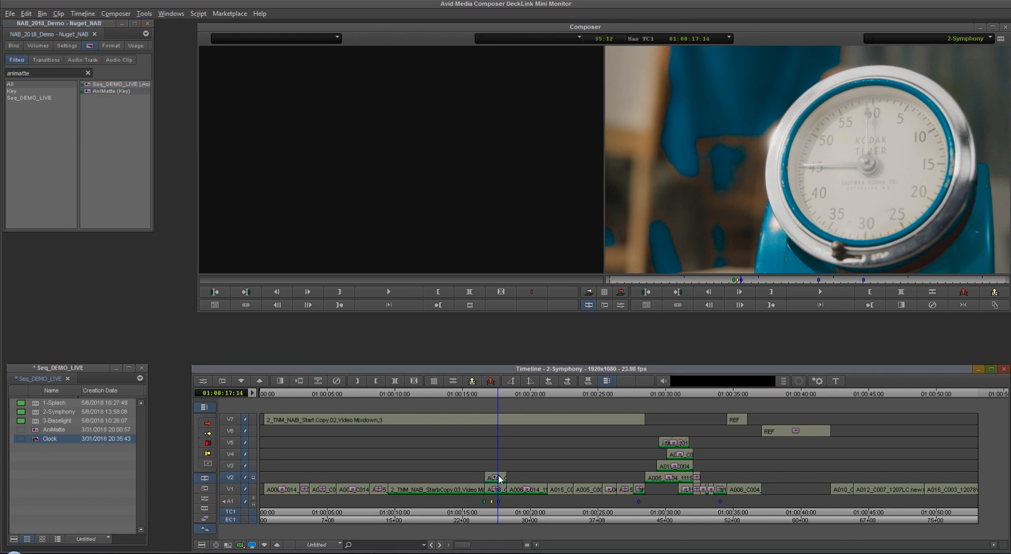
left_click(206, 498)
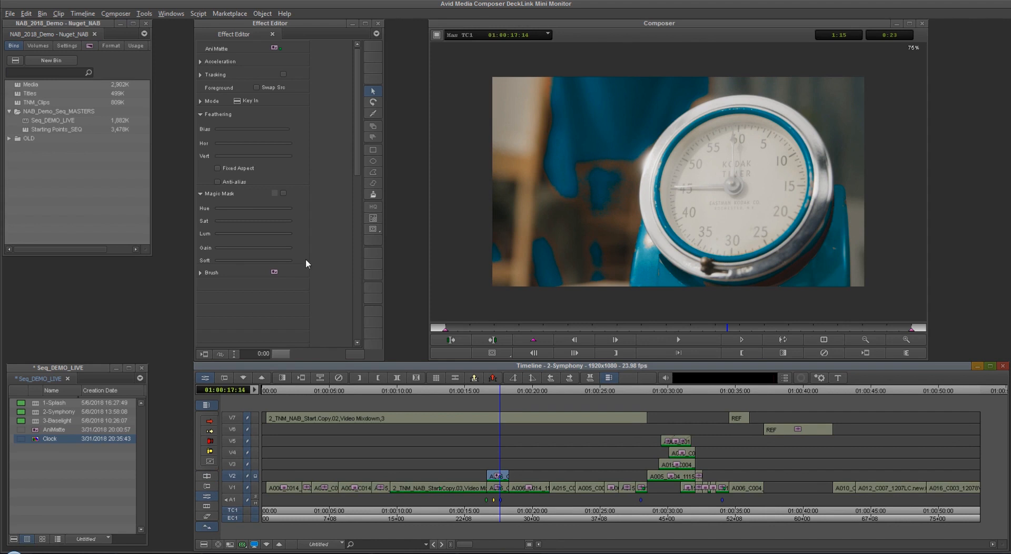
left_click(373, 174)
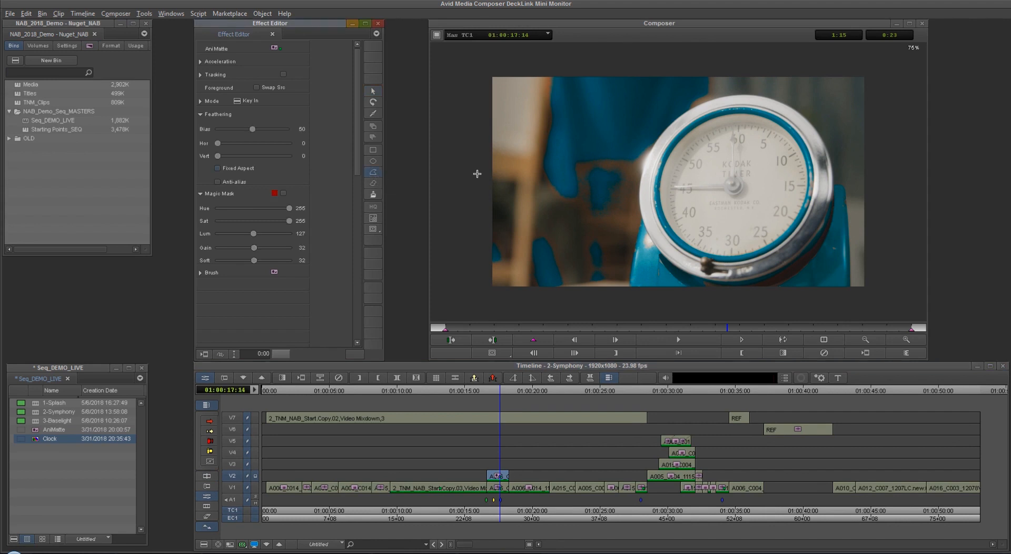
left_click(762, 98)
left_click(718, 99)
left_click(681, 118)
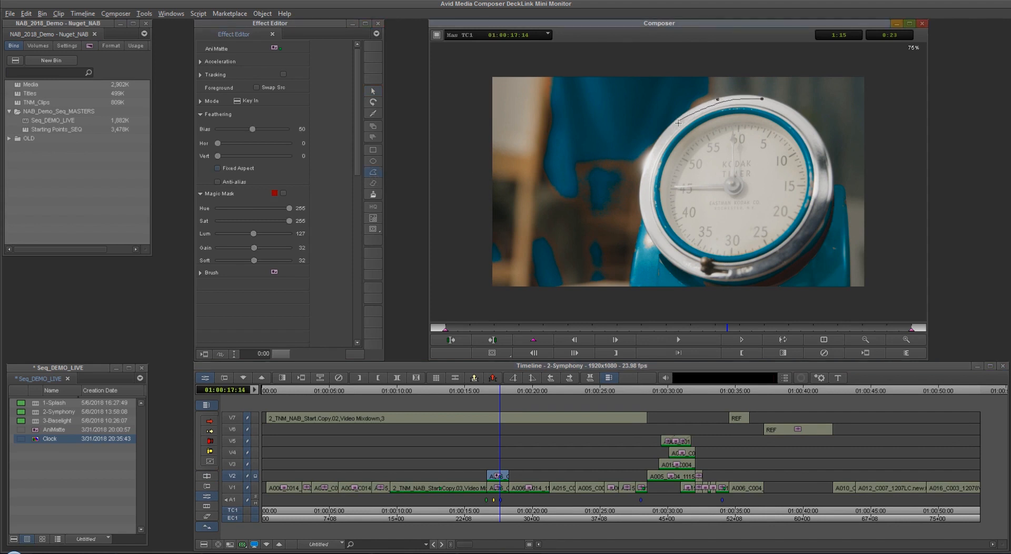
left_click(676, 130)
left_click(646, 179)
left_click(640, 198)
left_click(622, 239)
left_click(618, 256)
left_click(610, 296)
left_click(626, 302)
left_click(883, 304)
left_click(853, 123)
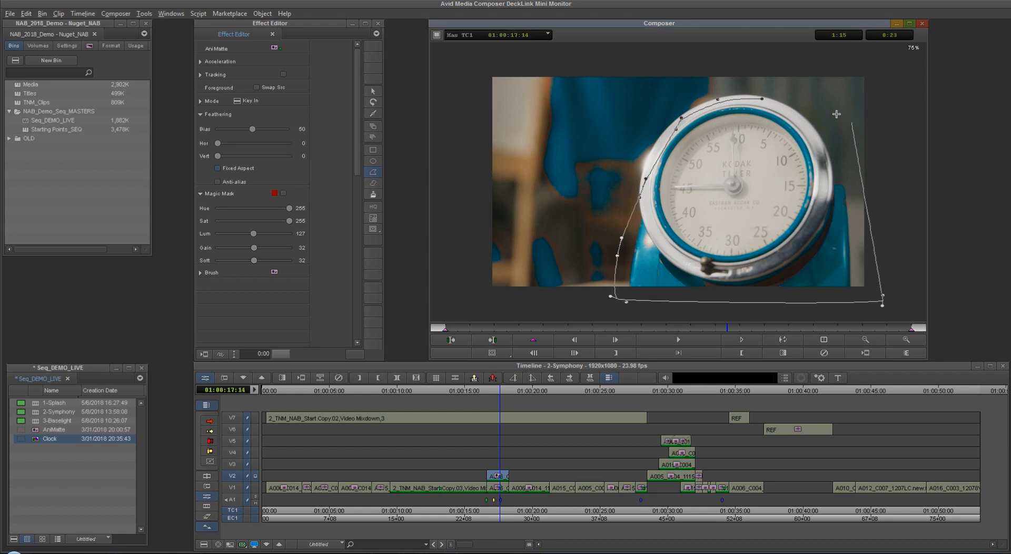
left_click(764, 99)
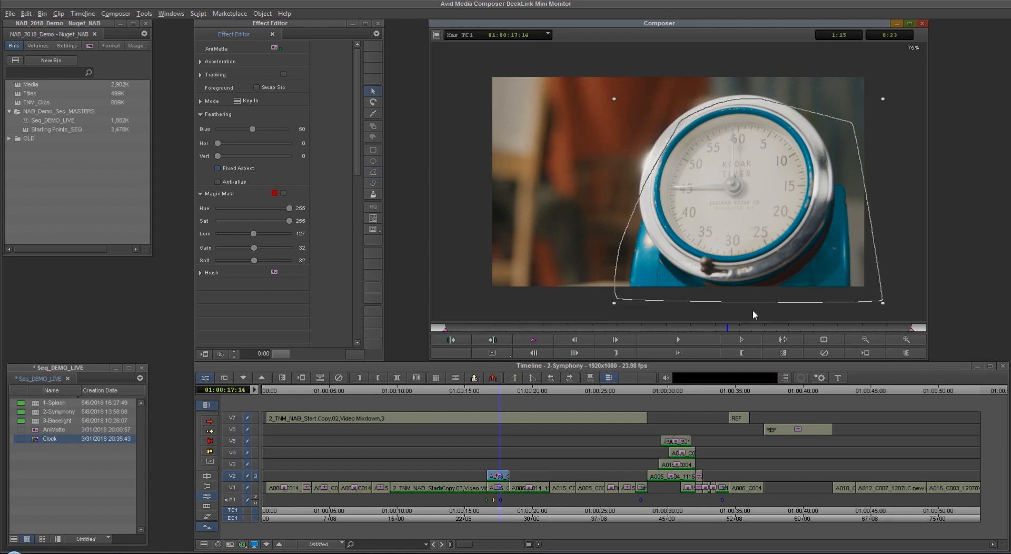
Reshape the mask by moving its control point at the clock's upper-left rim slightly outward
double_click(675, 147)
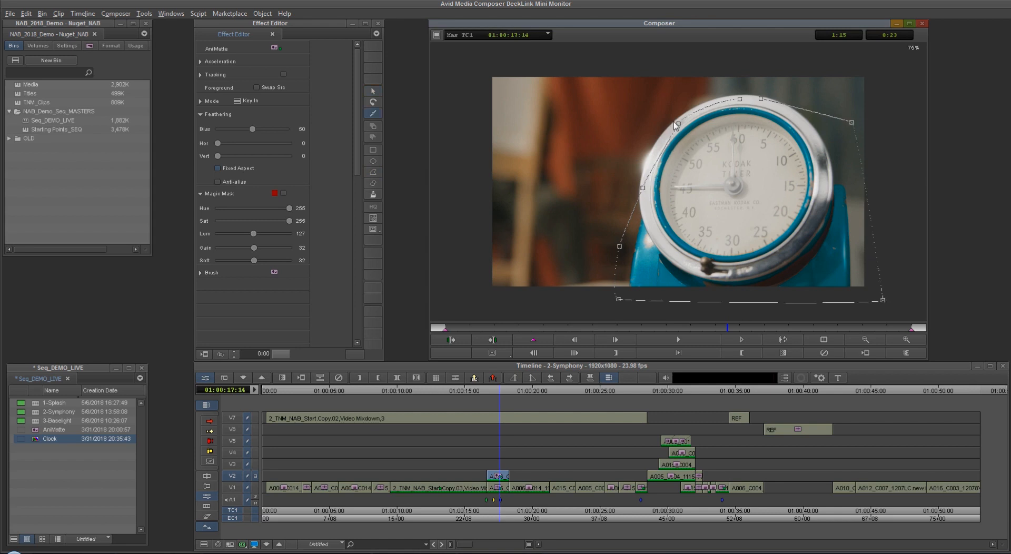
left_click_drag(678, 124, 671, 128)
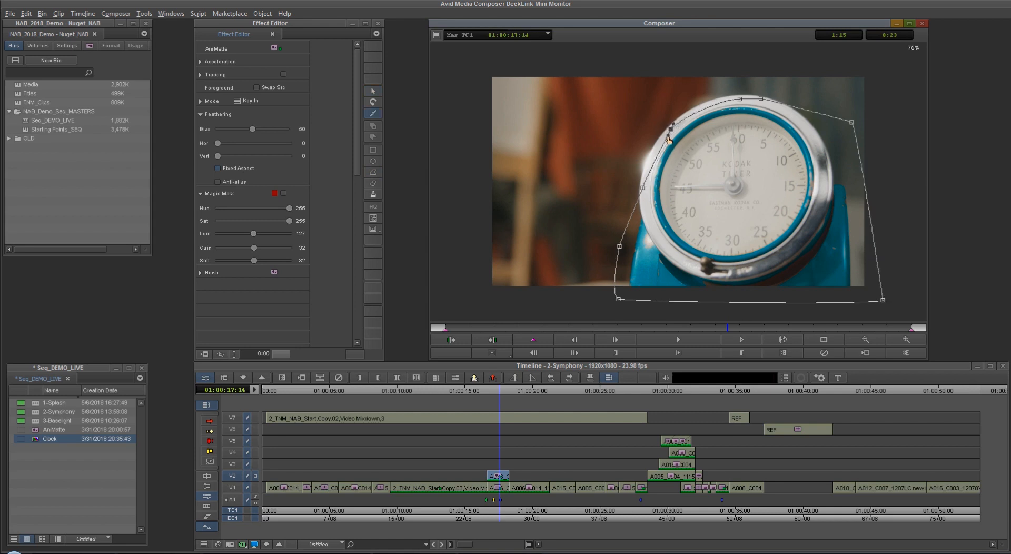
double_click(895, 218)
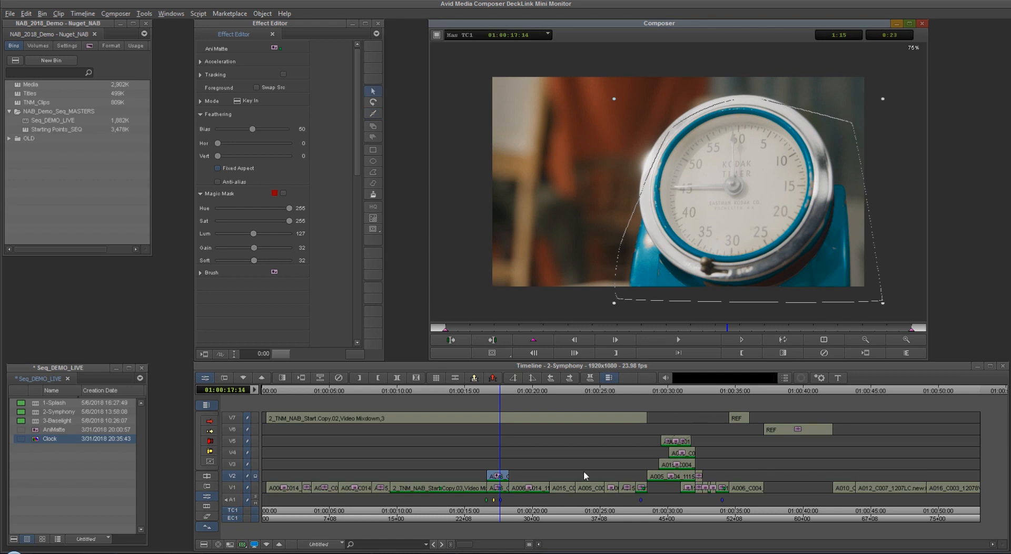
Leave effect editing and scrub through the masked clock shot to check the combined V1 and V2 layers
left_click(499, 390)
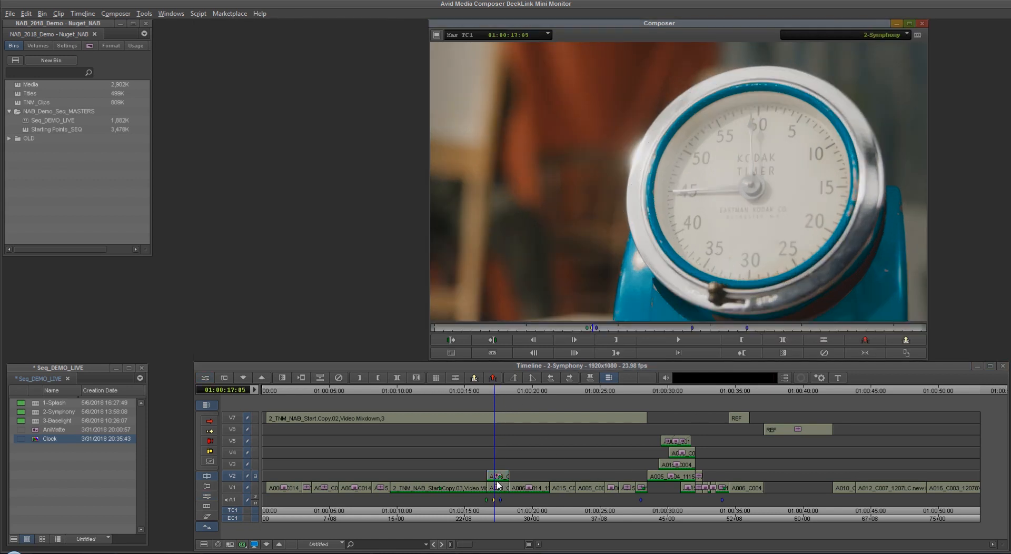
left_click_drag(495, 395, 509, 392)
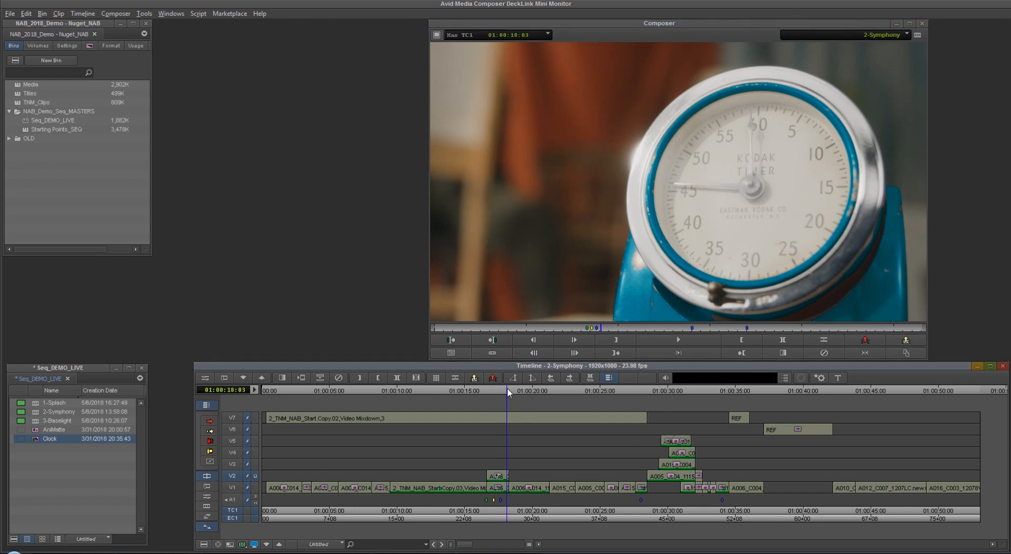